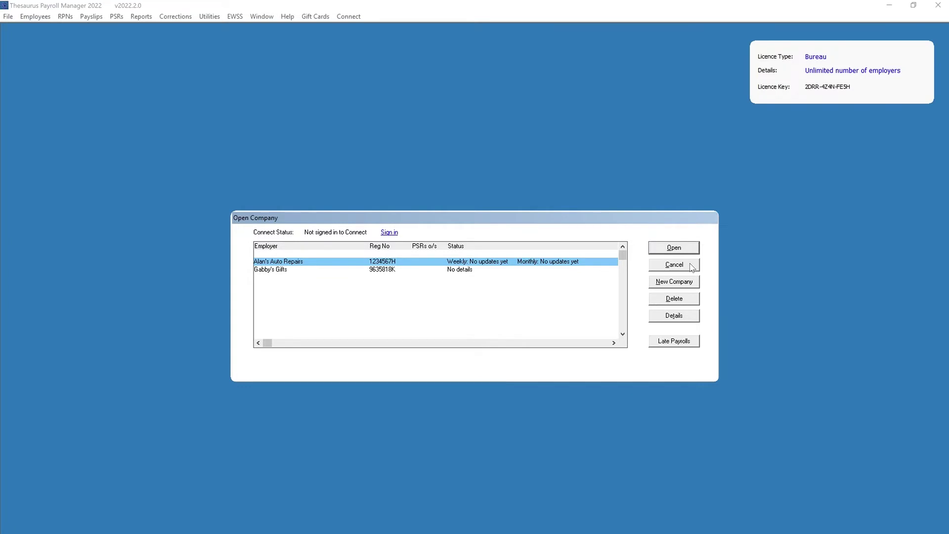
# - Cancel the Open Company dialog so that no employer is opened
pyautogui.click(691, 264)
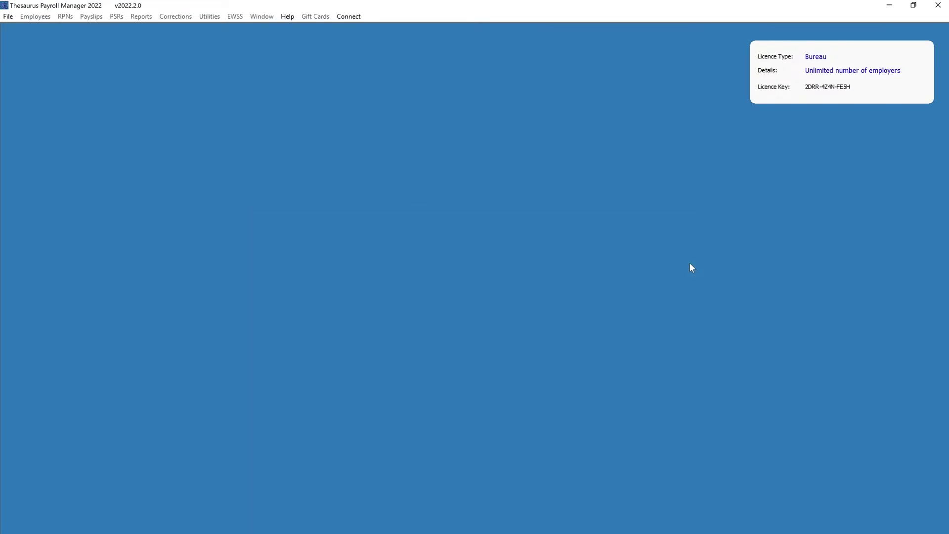
# - Start a default agent certificate install and load the Revenue Digital Cert file from Desktop
pyautogui.click(8, 17)
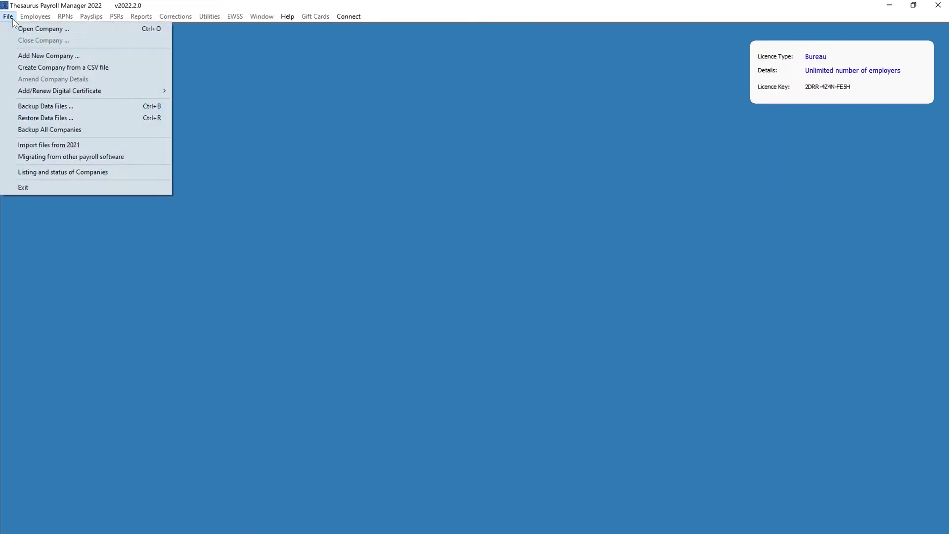
pyautogui.moveTo(99, 91)
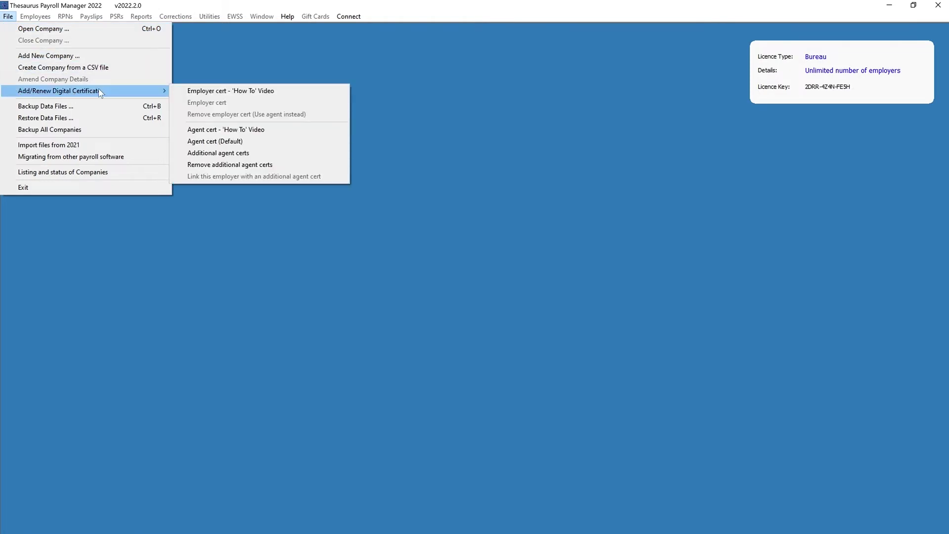
pyautogui.click(185, 142)
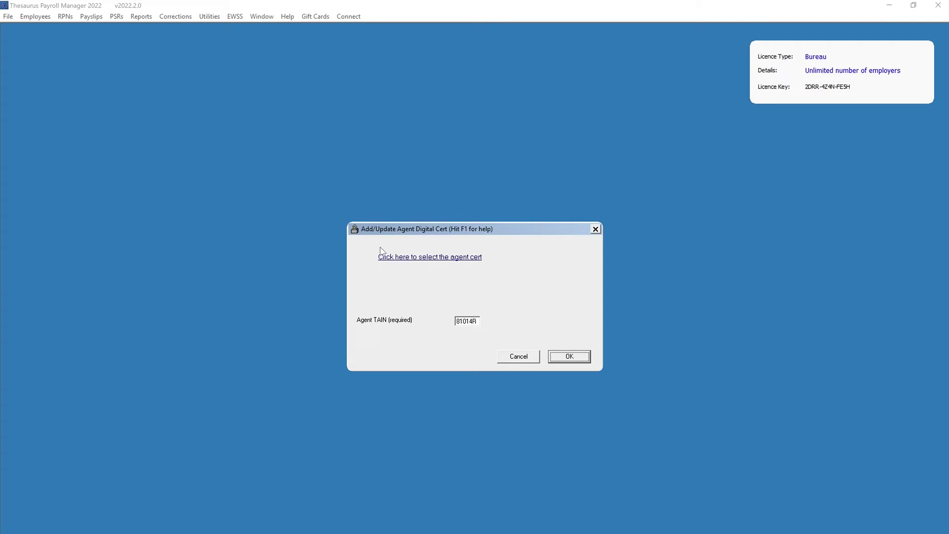
pyautogui.click(398, 257)
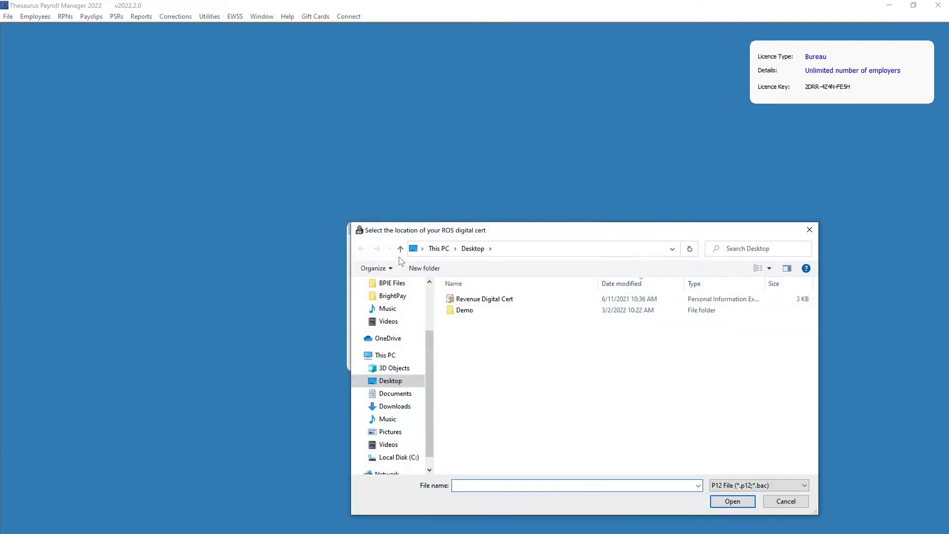
pyautogui.click(460, 301)
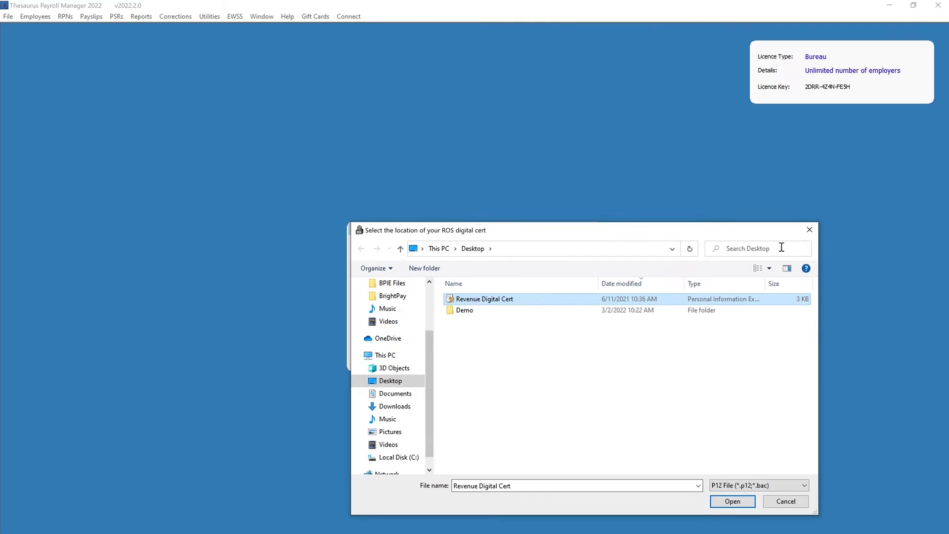
pyautogui.click(744, 506)
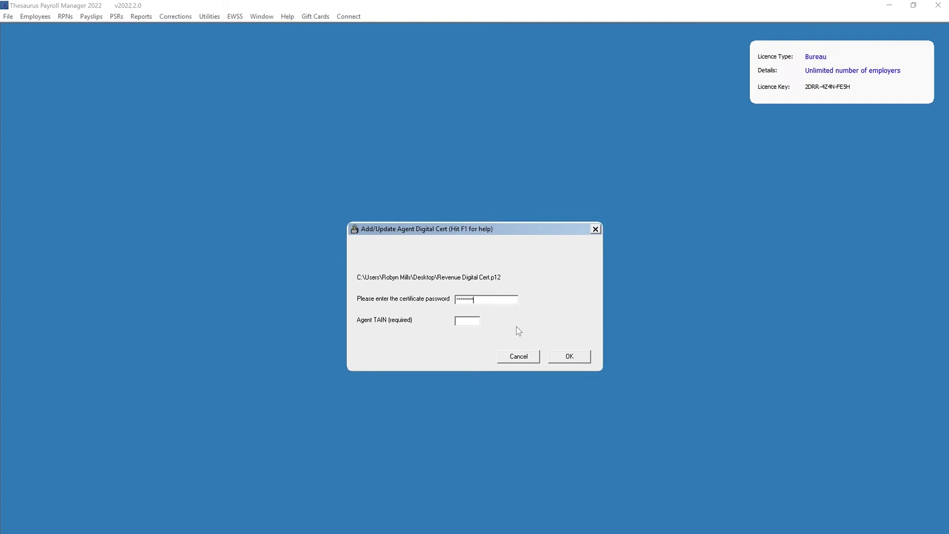
# - Enter the agent TAIN and install the agent certificate, expiring 6/7/2022; acknowledge success
pyautogui.click(474, 320)
pyautogui.click(569, 360)
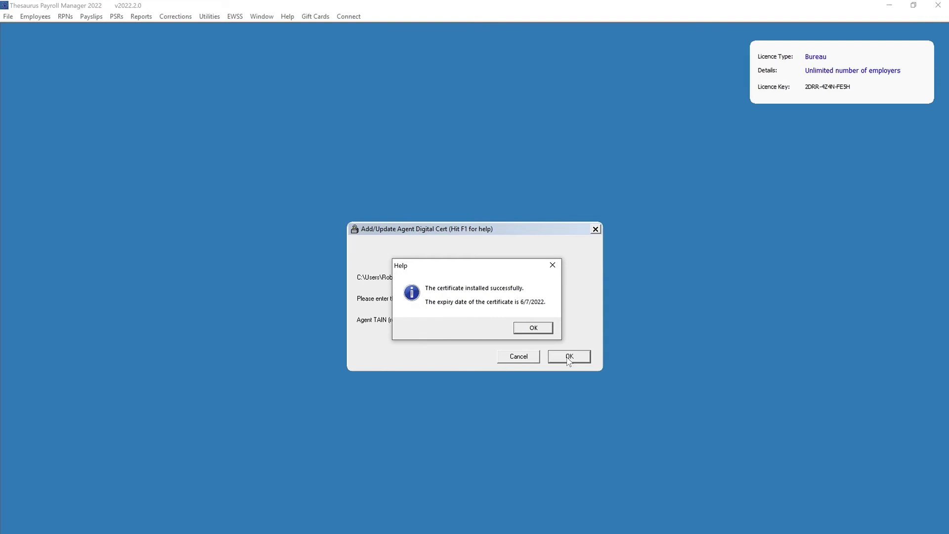
pyautogui.click(534, 327)
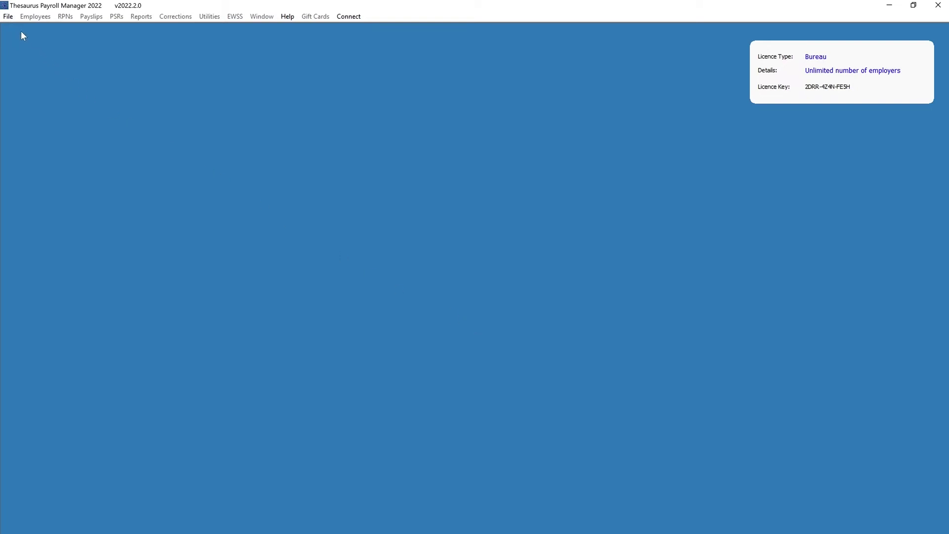
pyautogui.click(9, 18)
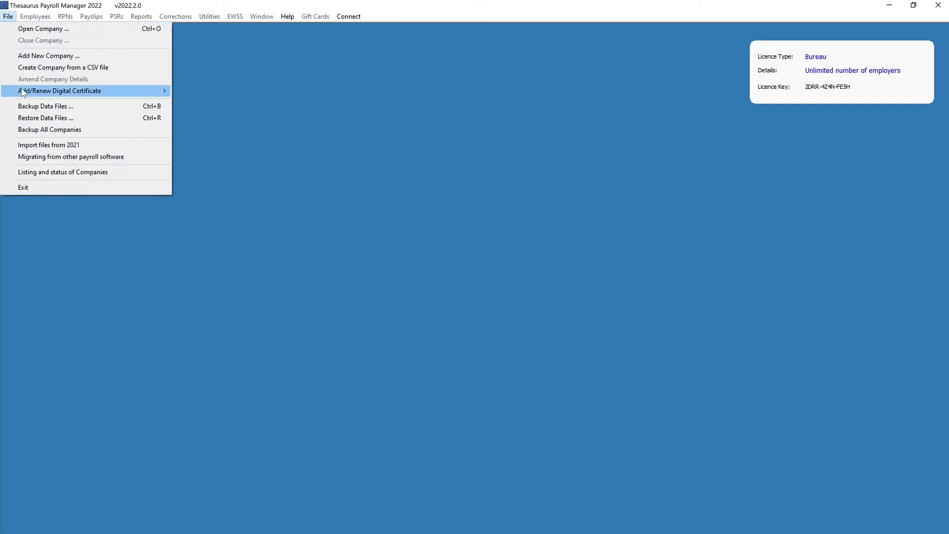
pyautogui.moveTo(23, 92)
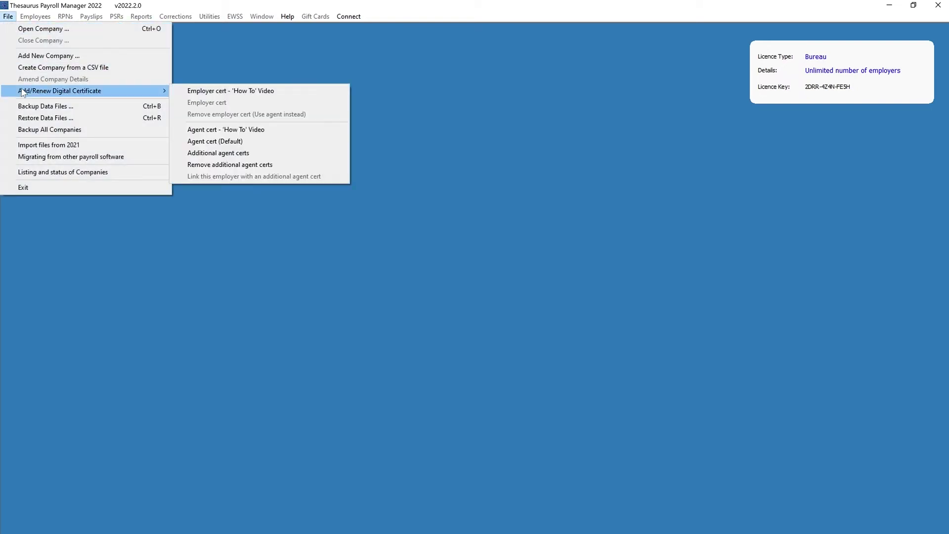
pyautogui.click(246, 154)
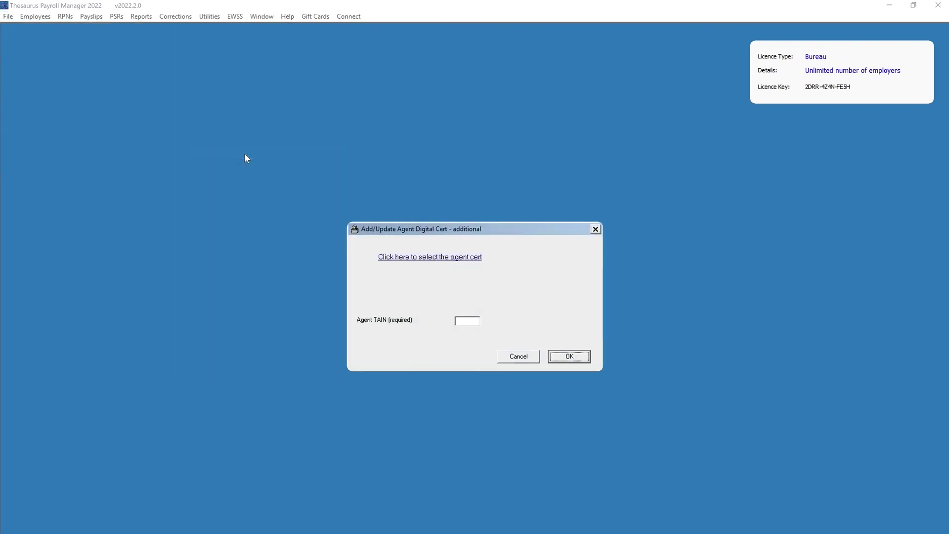
pyautogui.click(406, 266)
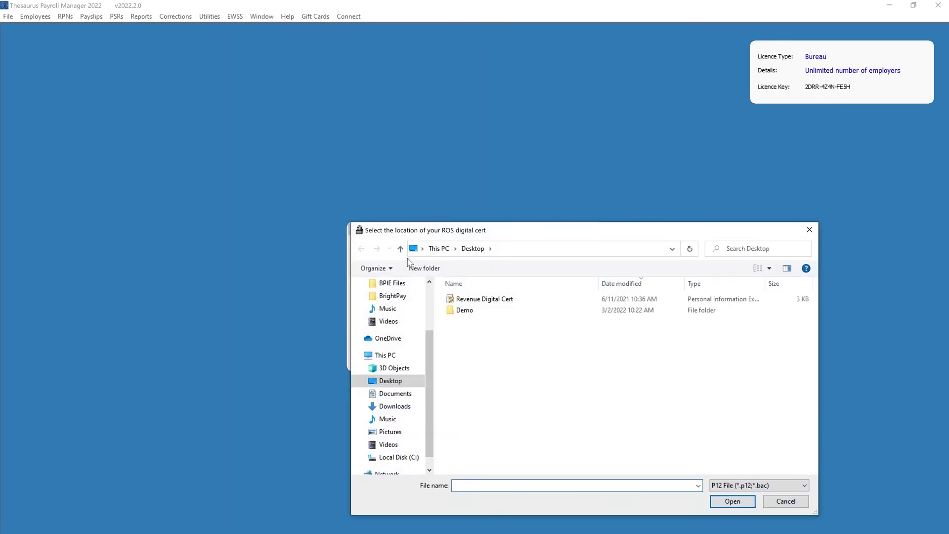
pyautogui.click(785, 501)
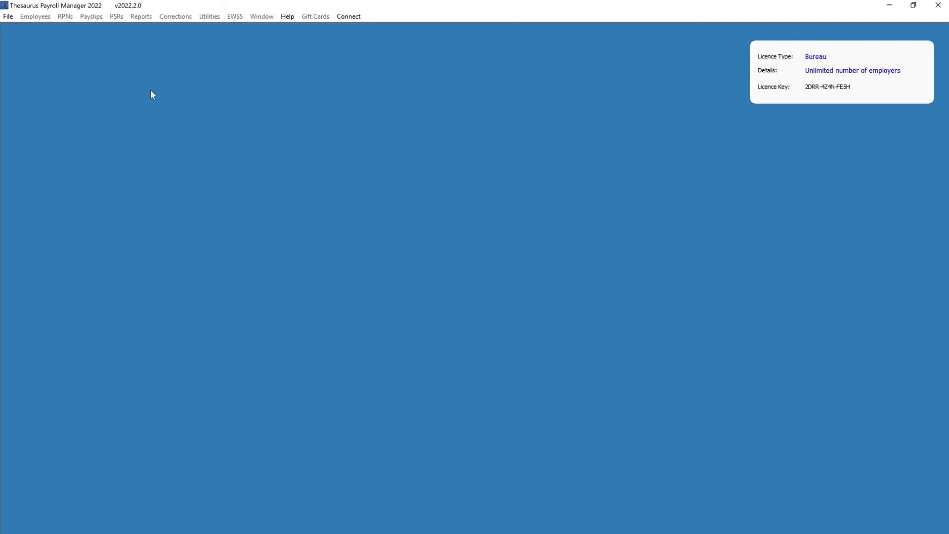
# - Open the Alan's Auto Repairs company
pyautogui.click(8, 16)
pyautogui.click(11, 28)
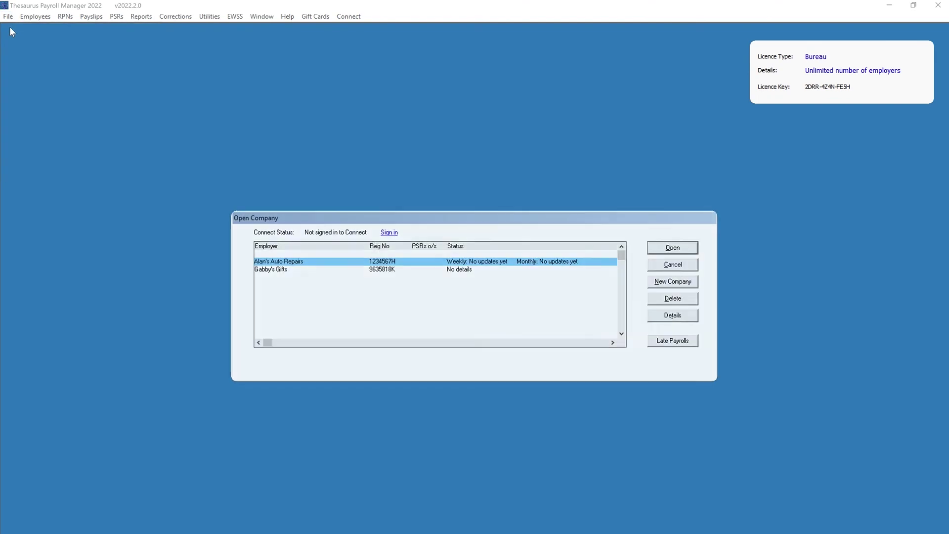
pyautogui.click(676, 247)
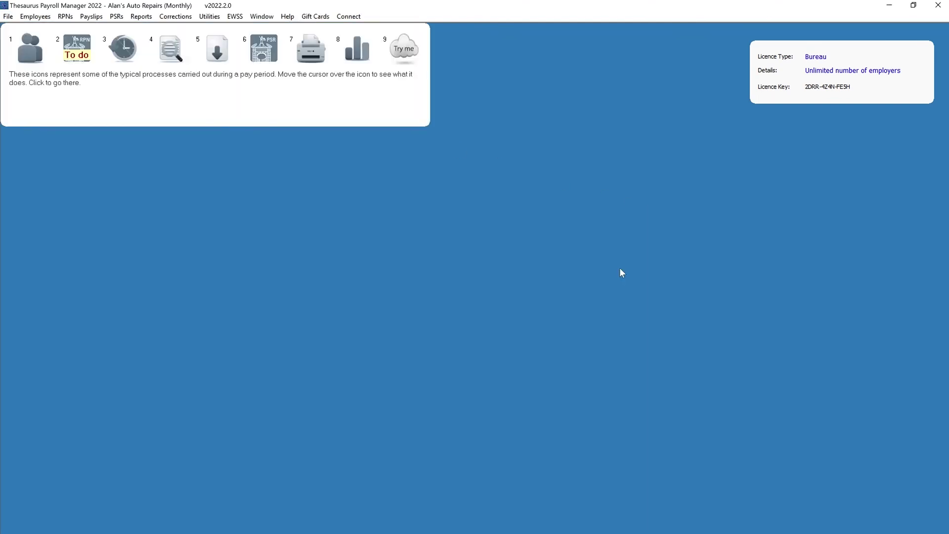
# - Link Alan's Auto Repairs to the only available additional agent cert TAIN
pyautogui.click(7, 16)
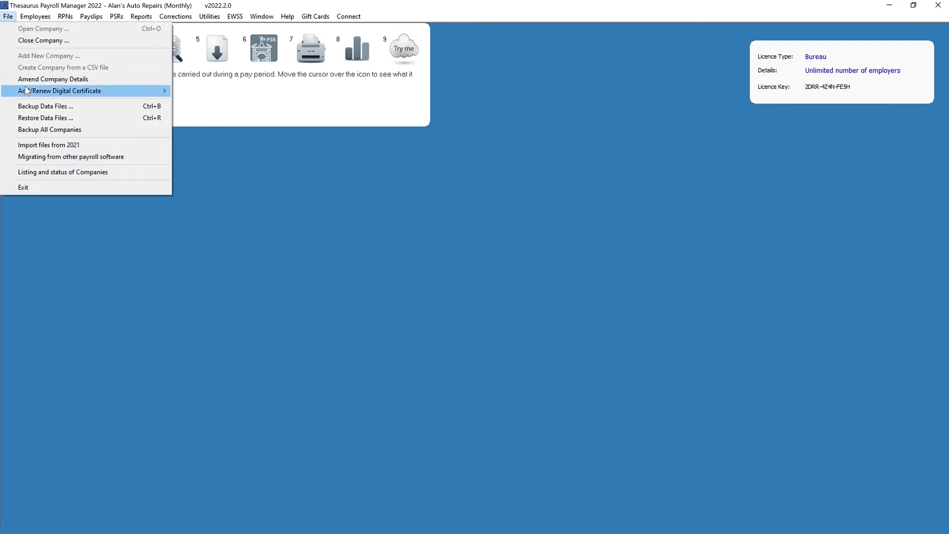
pyautogui.moveTo(48, 91)
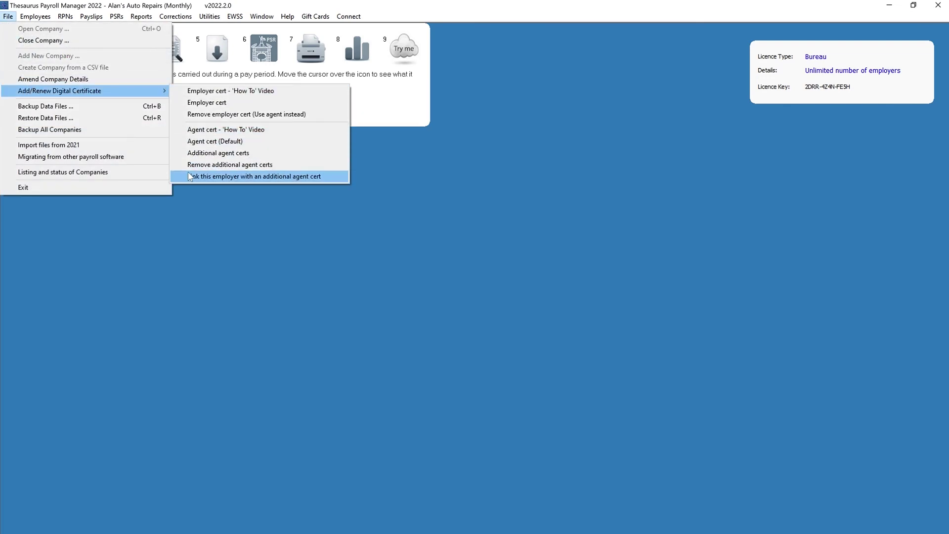
pyautogui.click(190, 176)
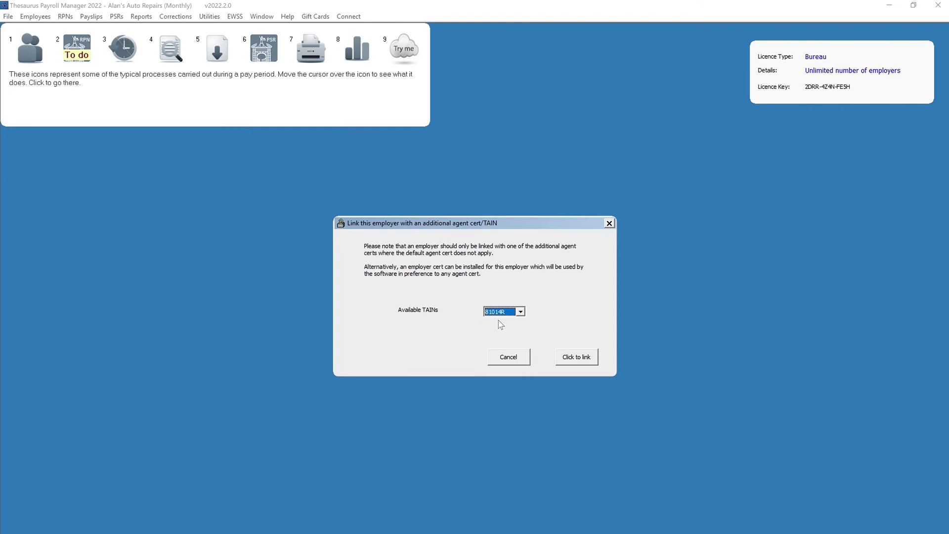
pyautogui.click(521, 316)
pyautogui.click(521, 315)
pyautogui.click(585, 358)
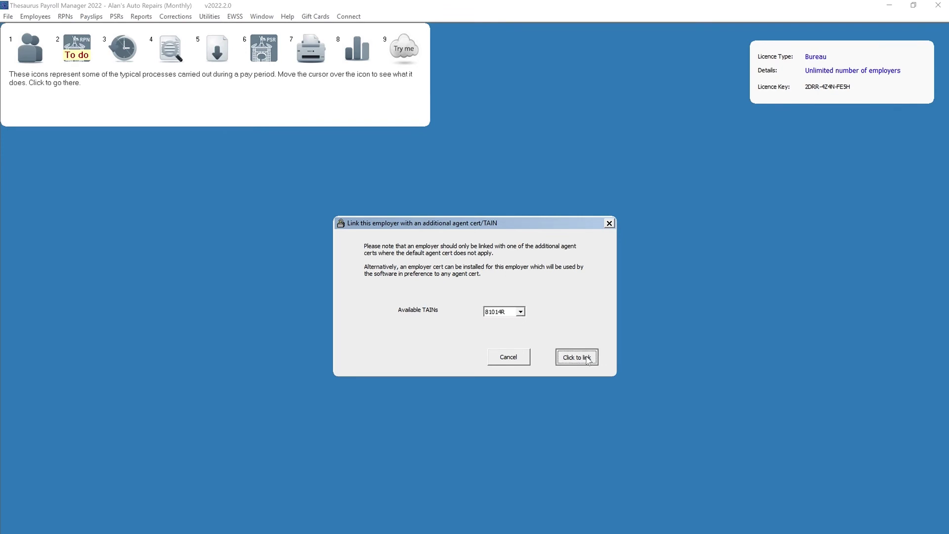
pyautogui.click(484, 327)
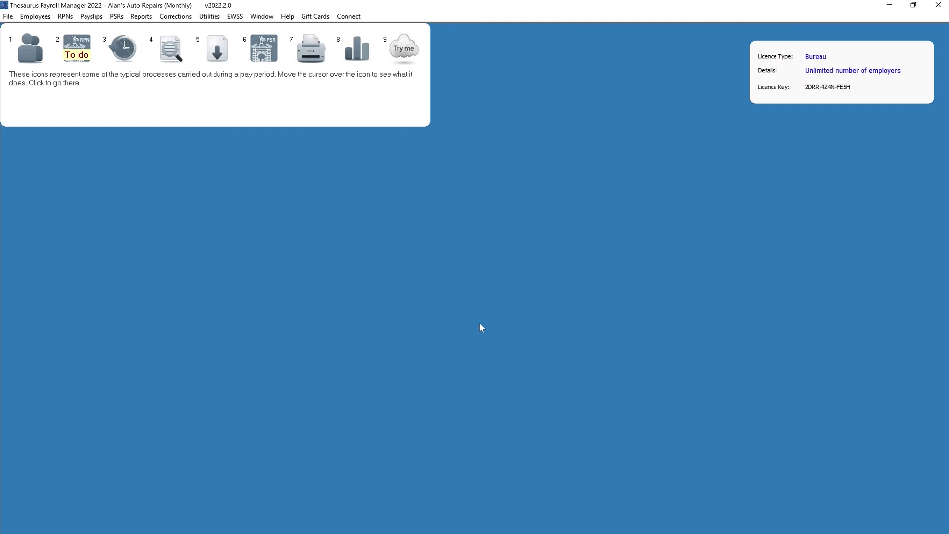
pyautogui.click(9, 18)
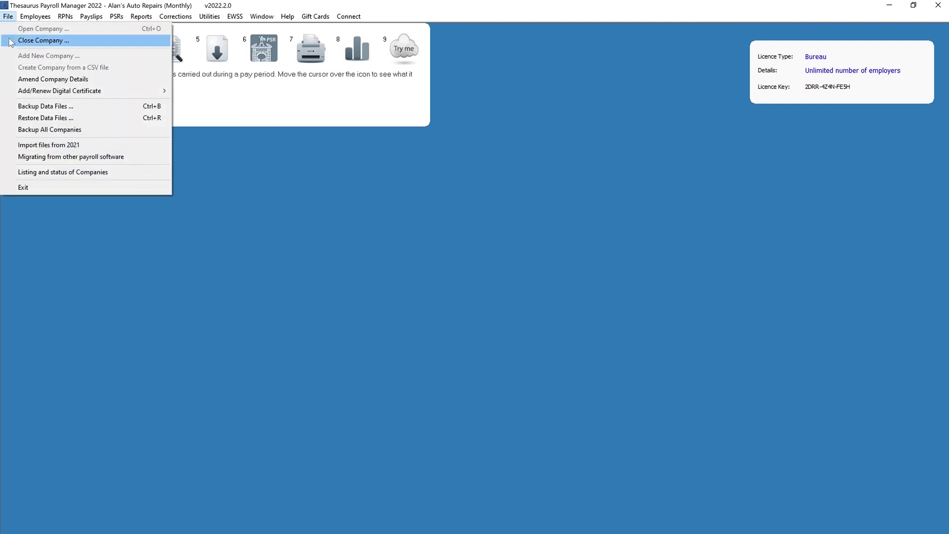
# - Close Alan's Auto Repairs and open Gabby's Gifts instead
pyautogui.click(11, 40)
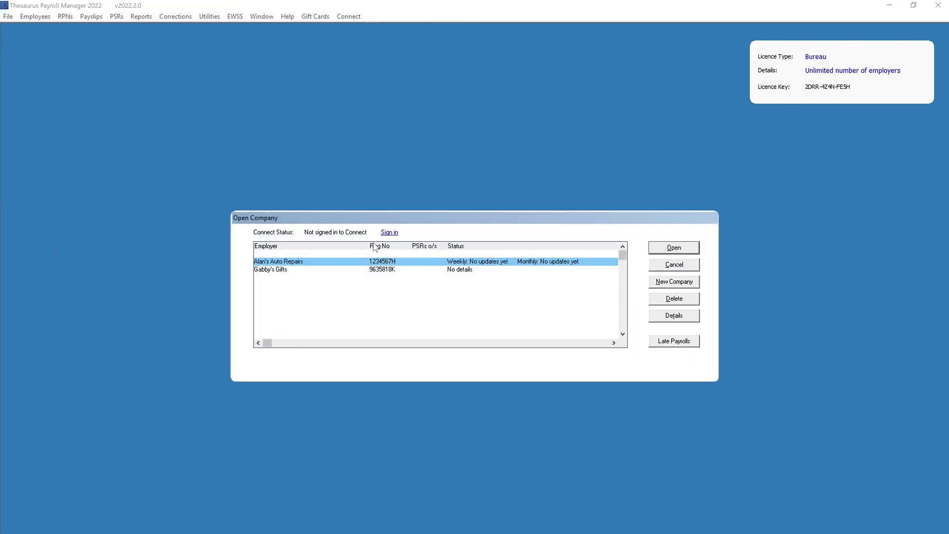
pyautogui.click(455, 276)
pyautogui.click(665, 250)
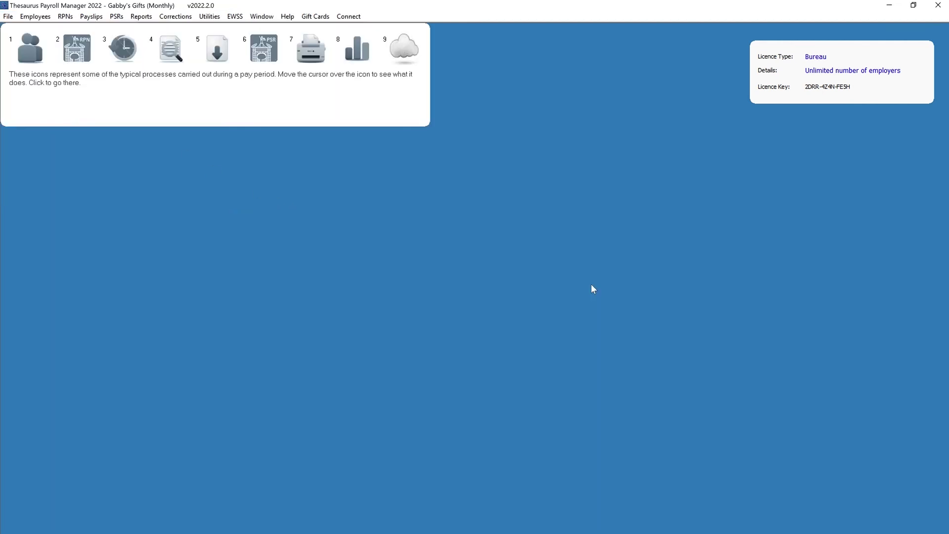
# - Start an employer cert install for Gabby's Gifts using the Revenue Digital Cert file
pyautogui.click(8, 17)
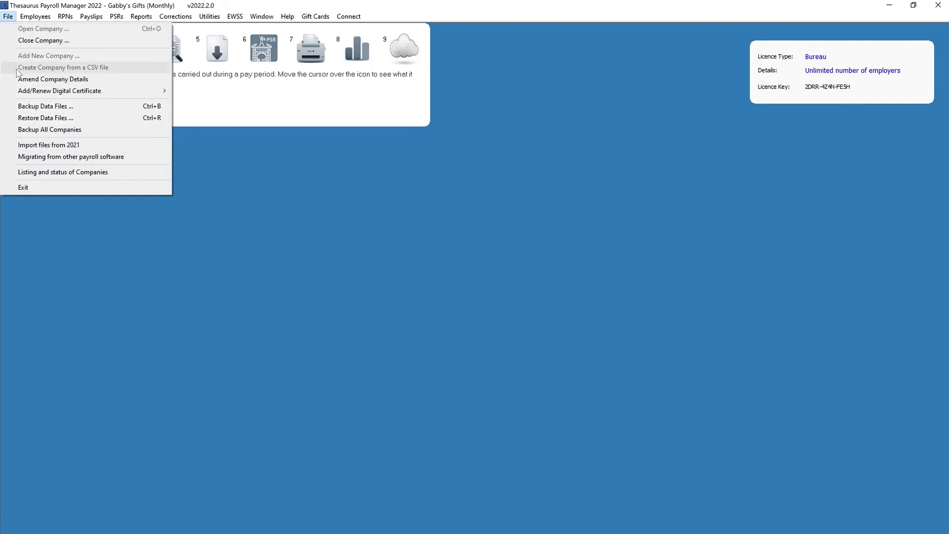
pyautogui.moveTo(19, 93)
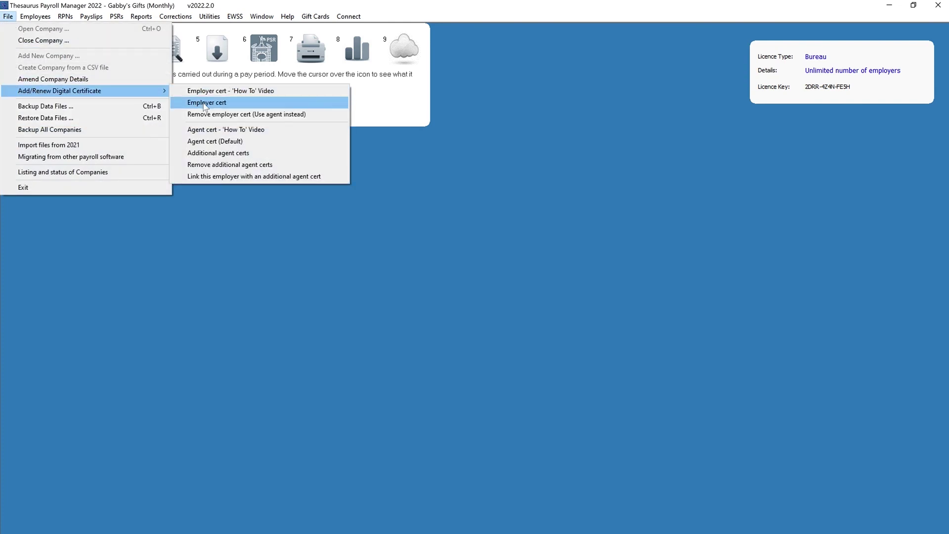
pyautogui.click(204, 103)
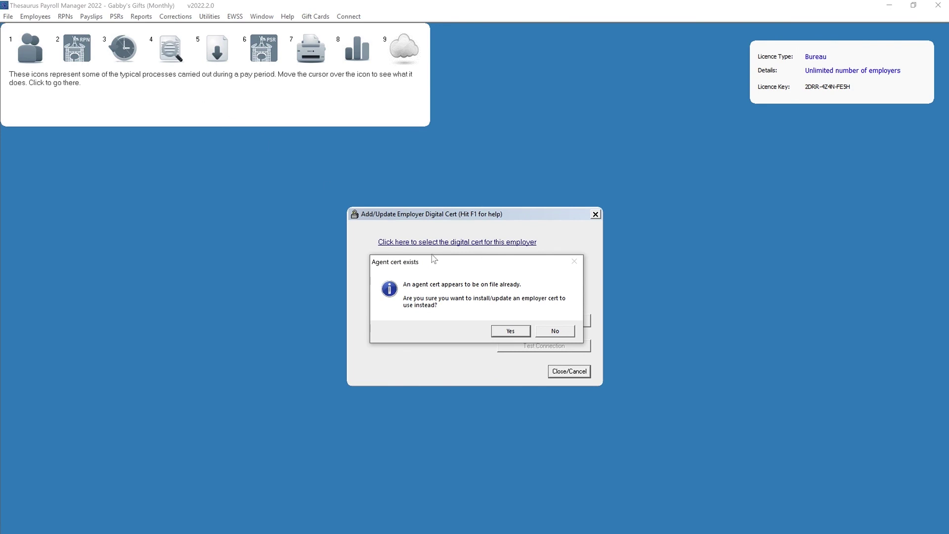
pyautogui.click(523, 333)
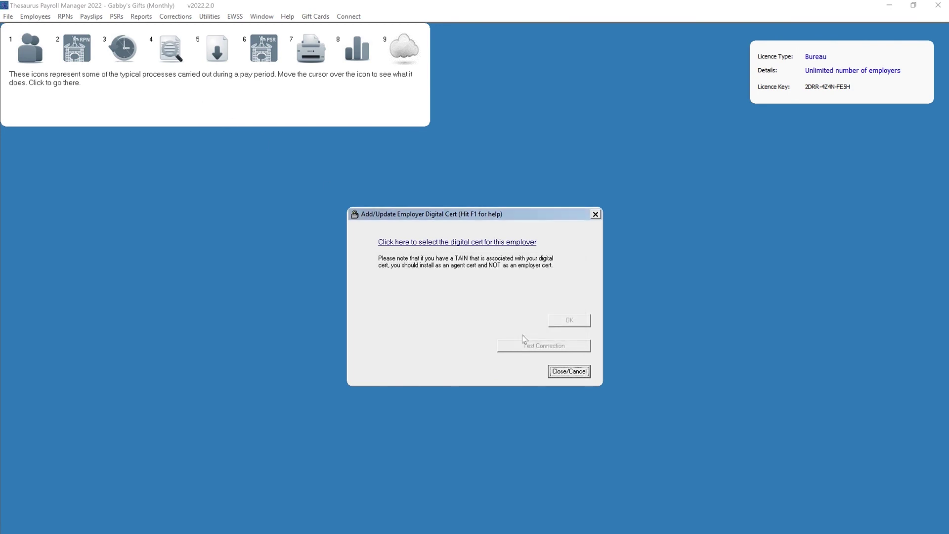
pyautogui.click(509, 253)
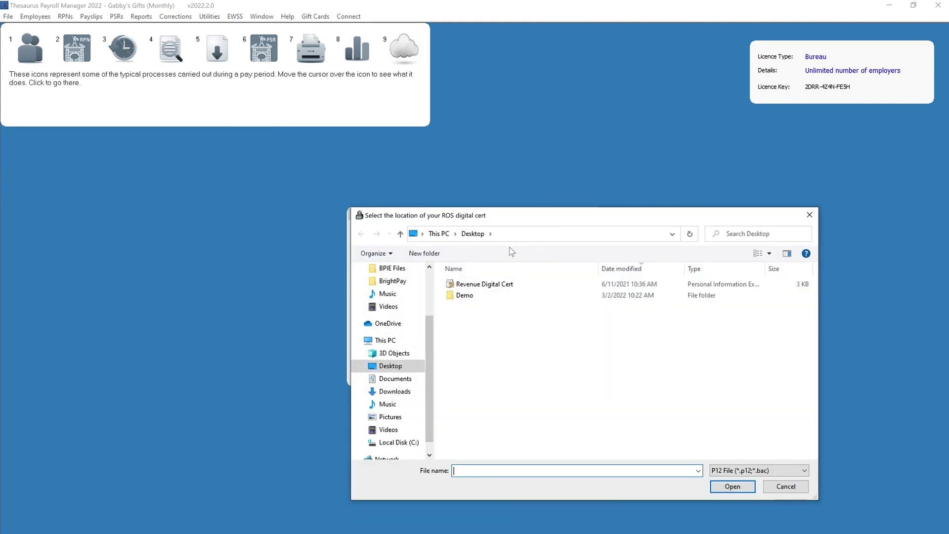
pyautogui.click(509, 285)
pyautogui.click(729, 486)
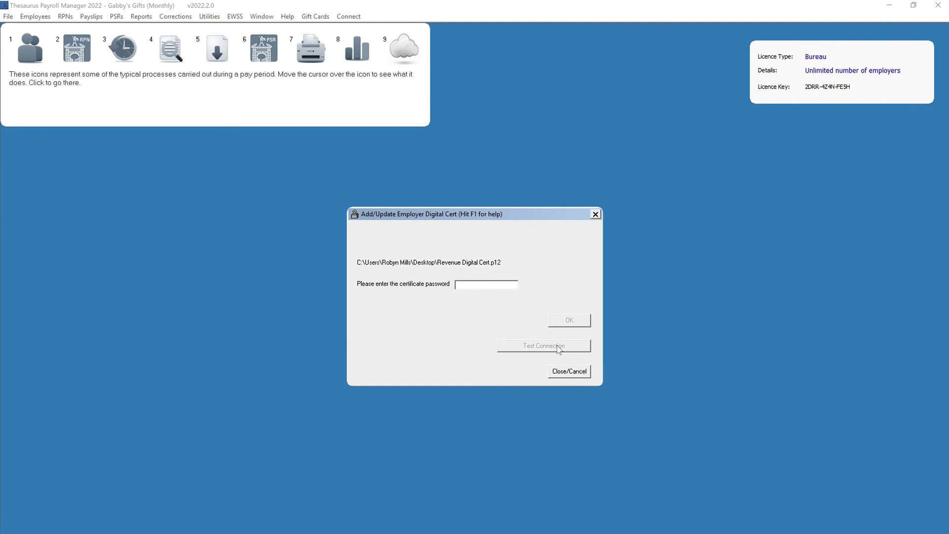
# - Paste the certificate password to install the employer cert, expiring 6/7/2022, and close the dialogs
pyautogui.hotkey('ctrl', 'v')
pyautogui.click(567, 325)
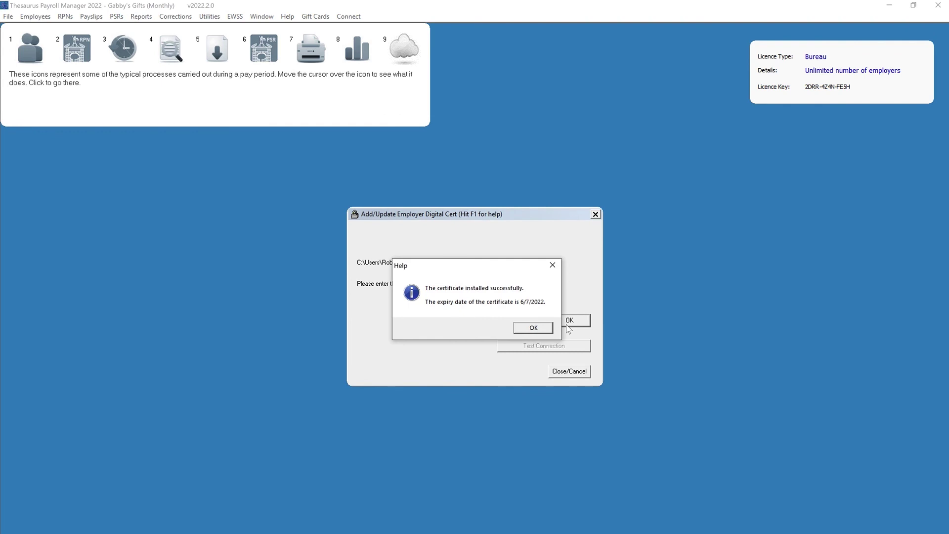
pyautogui.click(533, 328)
pyautogui.click(568, 375)
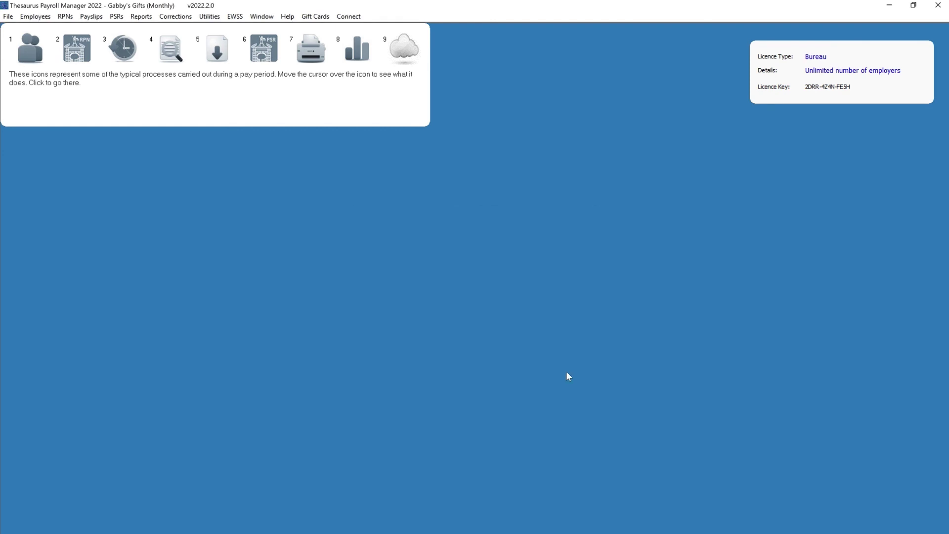